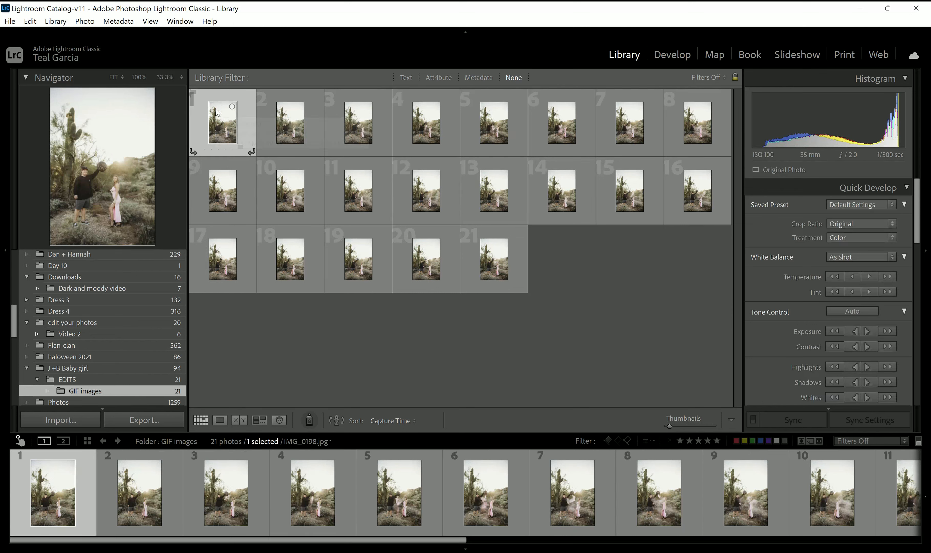
Step: Select all the photos in the GIF images folder and open them as layers in Photoshop
key("ctrl+a")
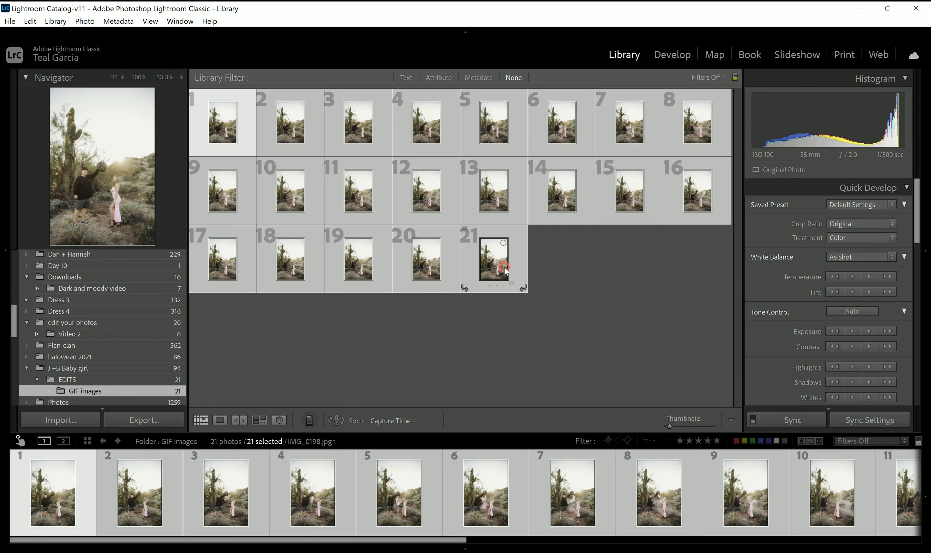
left_click(528, 324)
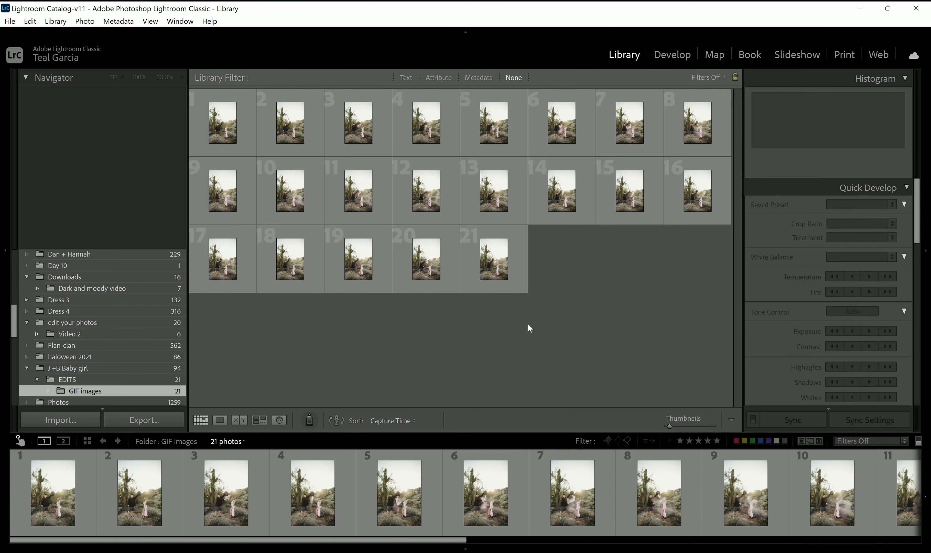
key("ctrl+a")
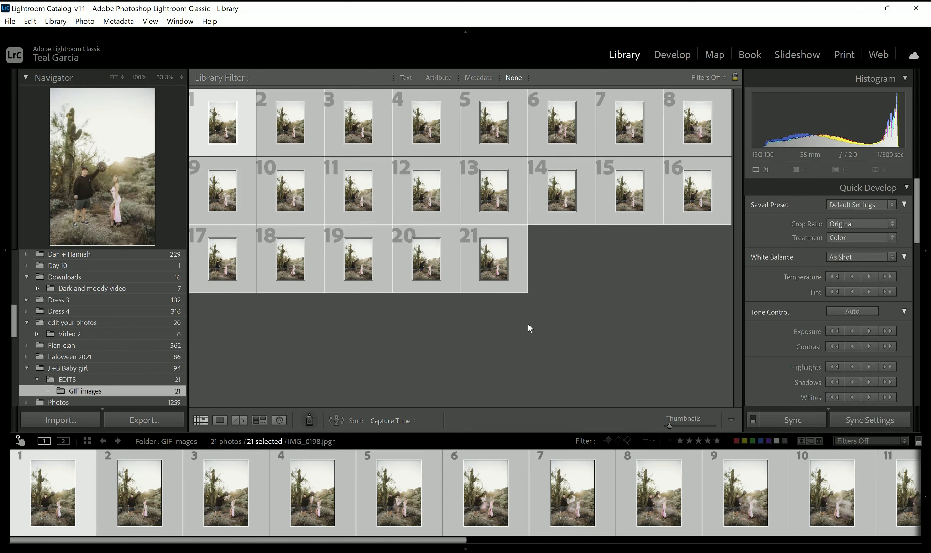
right_click(457, 191)
mouse_move(499, 271)
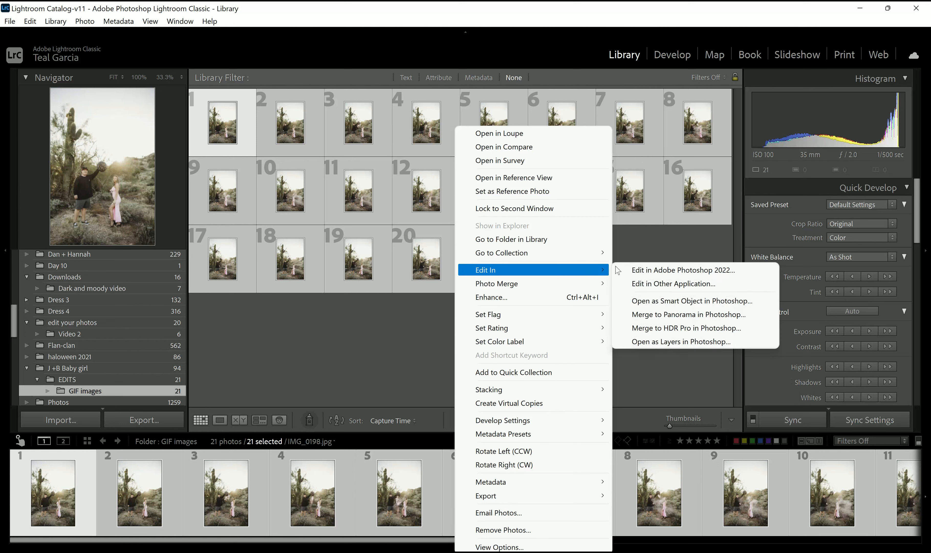
left_click(659, 342)
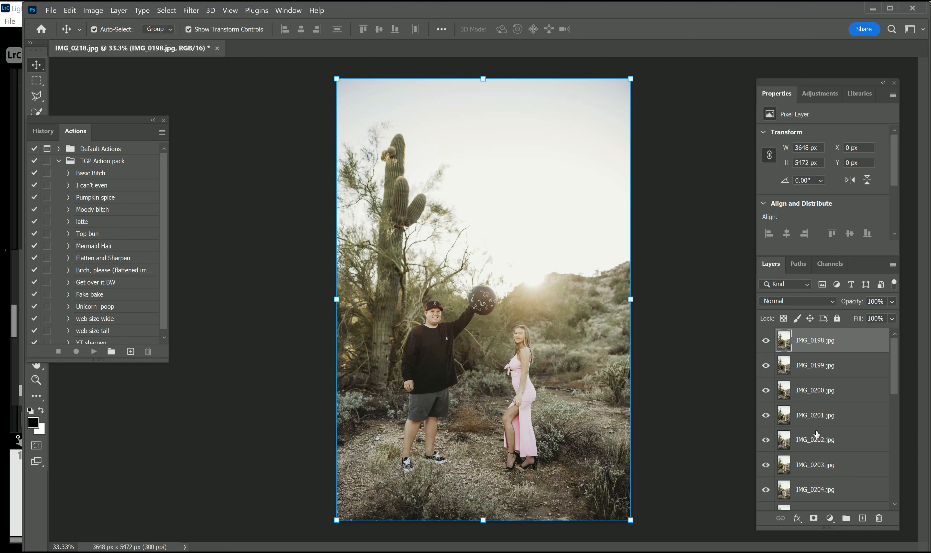
Step: Show the Timeline and create a frame animation with the IMG_0198.jpg layer selected
left_click_drag(894, 366, 910, 343)
left_click(294, 11)
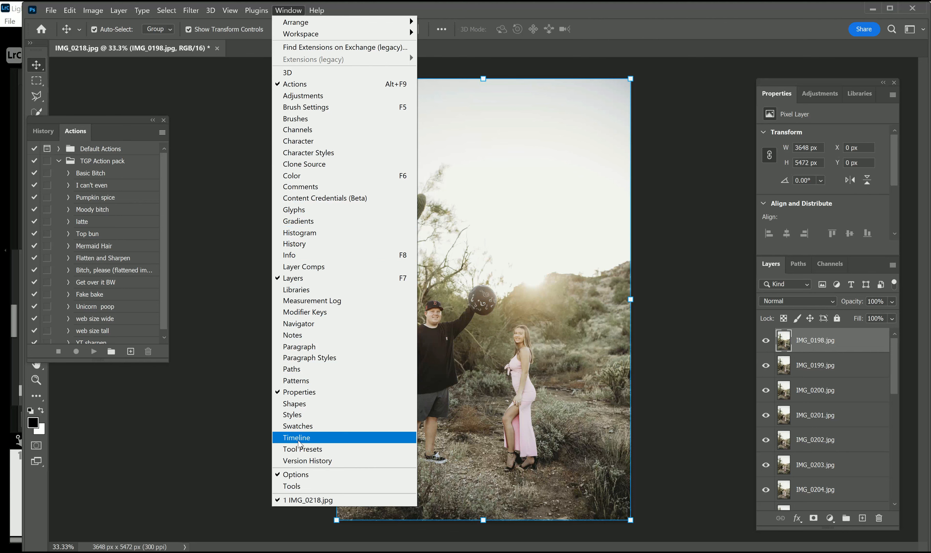
left_click(298, 438)
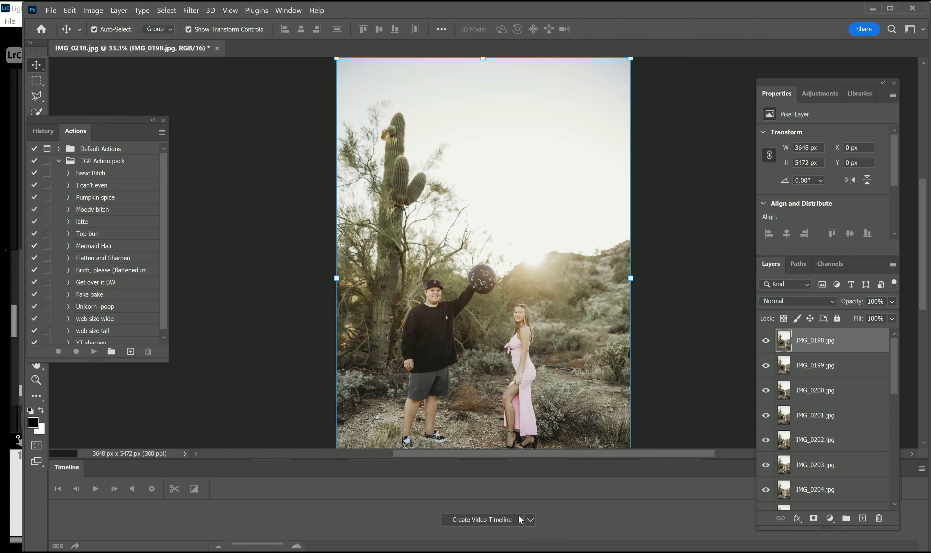
left_click(531, 521)
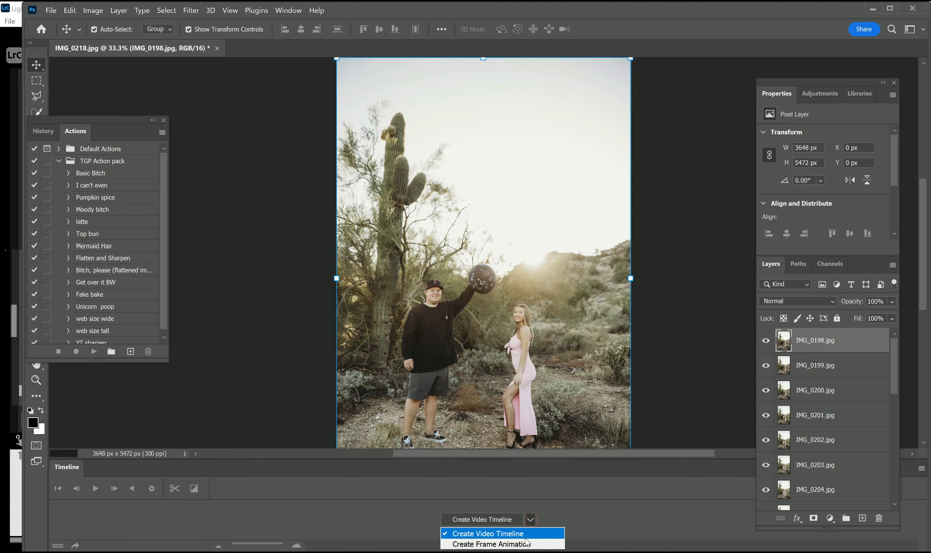
left_click(525, 543)
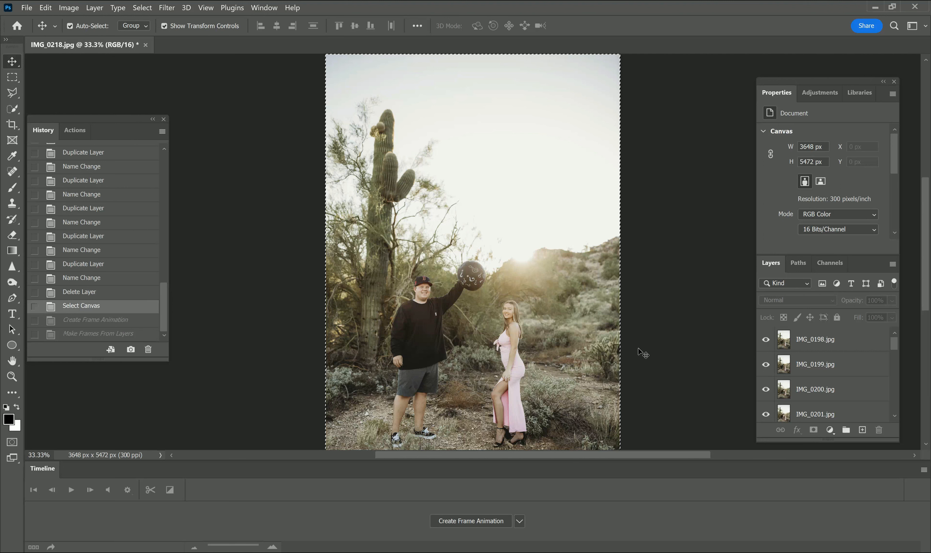
left_click(815, 341)
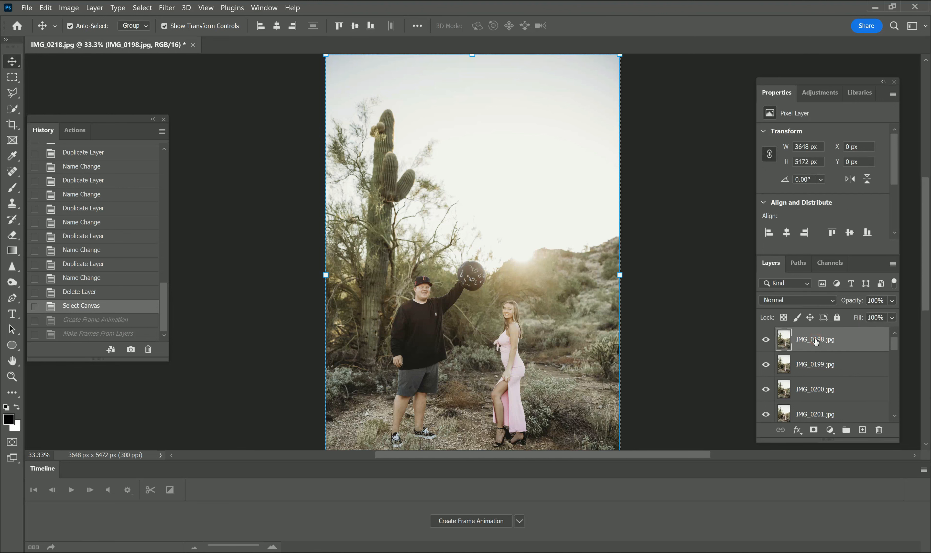
left_click(487, 523)
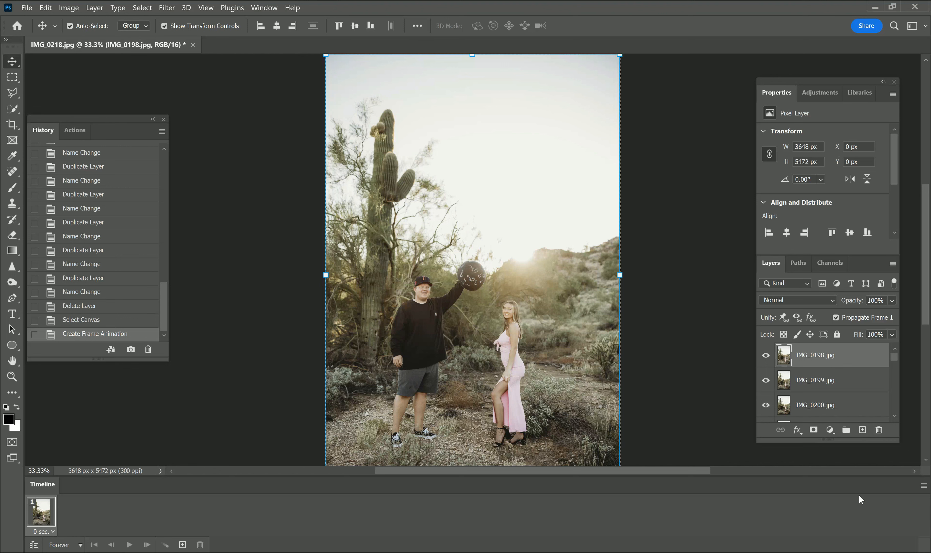
Step: Make animation frames from the layers and play the animation briefly to preview it
left_click(924, 488)
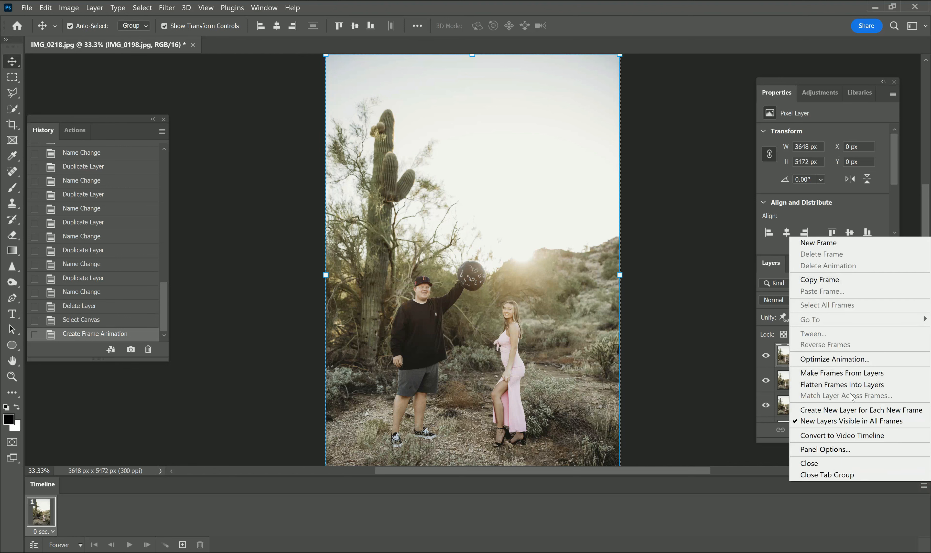
left_click(847, 373)
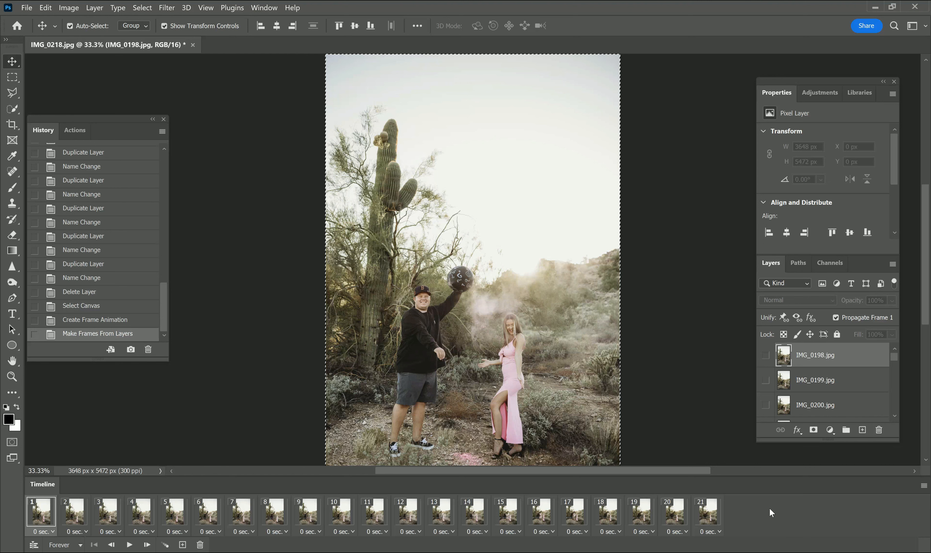
left_click(129, 545)
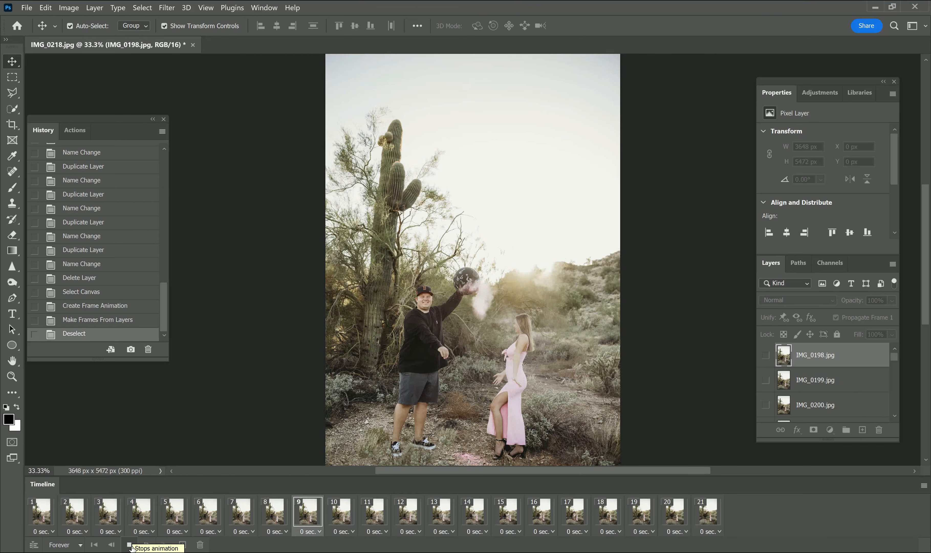
left_click(130, 545)
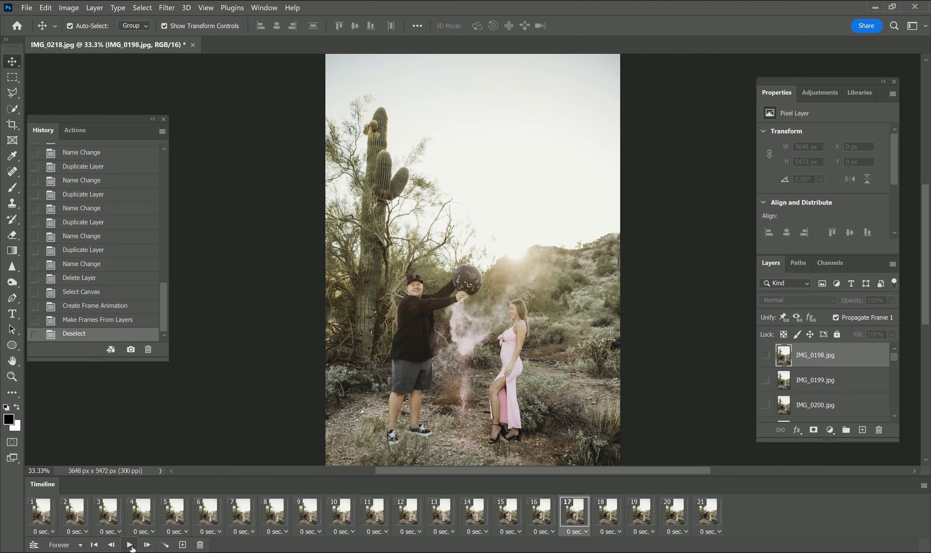
Step: Set the delay of each of the 21 frames to 0.2 seconds and preview the animation
left_click(53, 532)
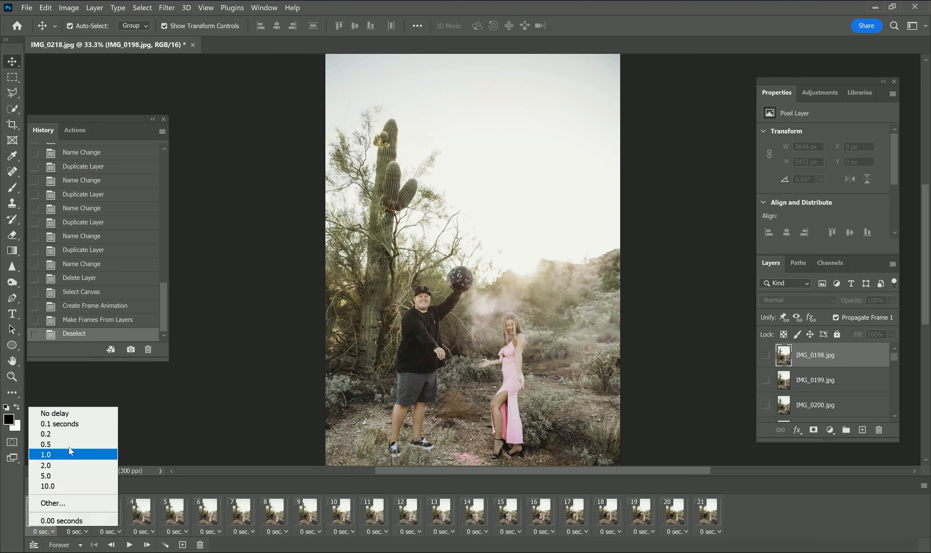
left_click(69, 434)
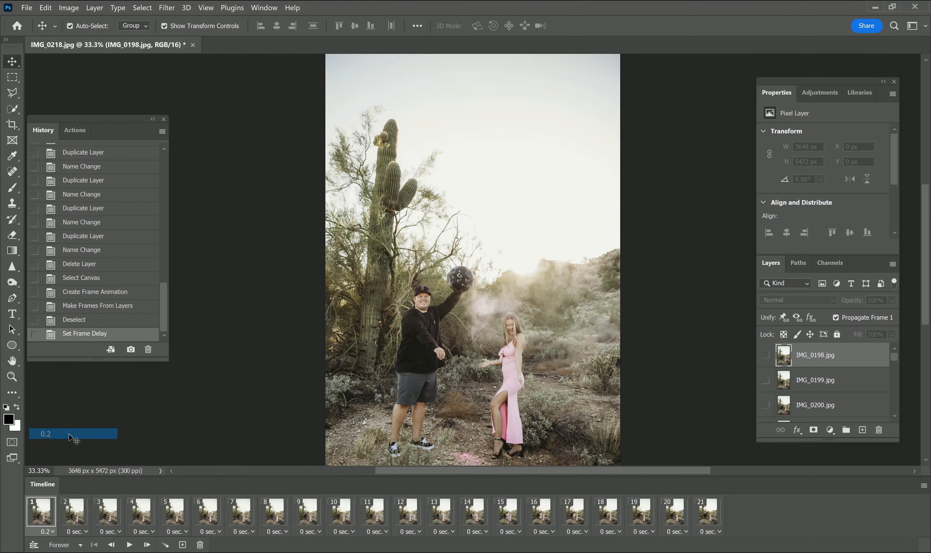
left_click(86, 533)
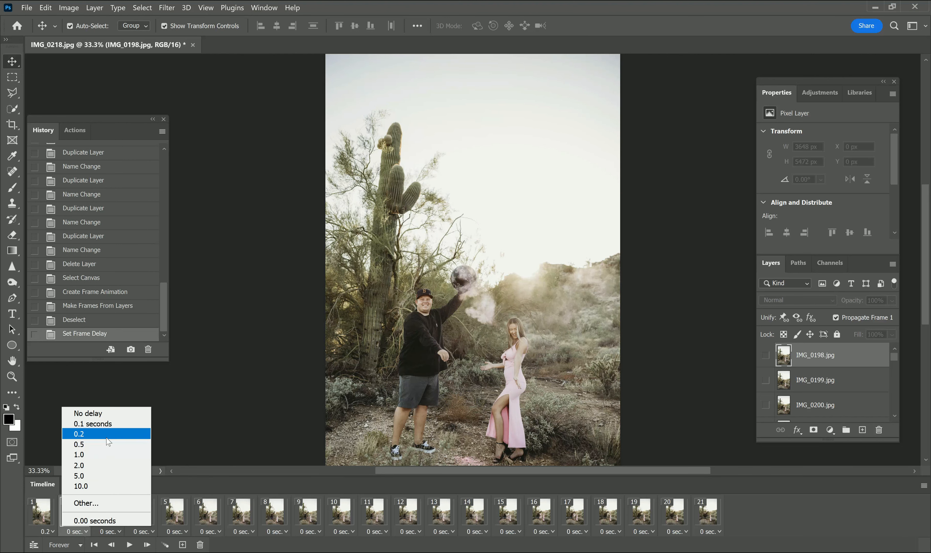
left_click(107, 435)
left_click(120, 533)
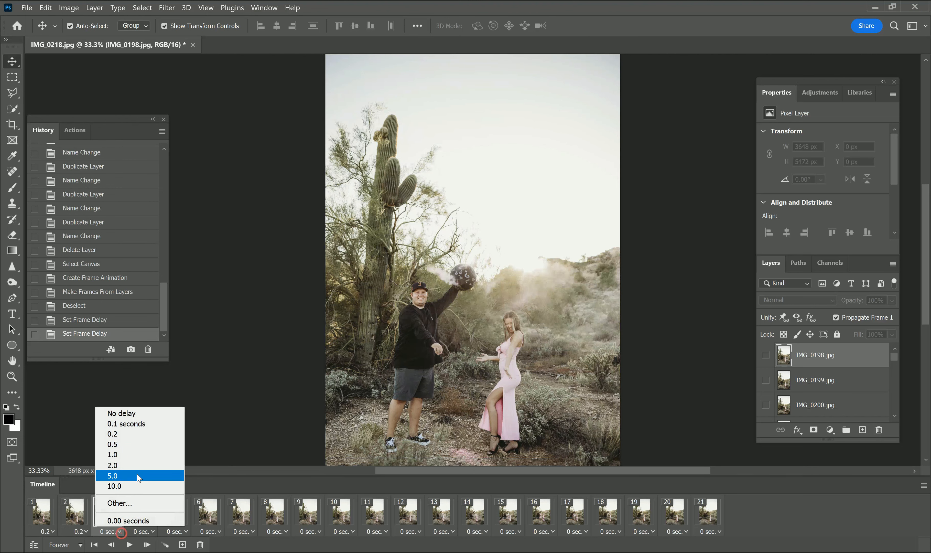
left_click(140, 434)
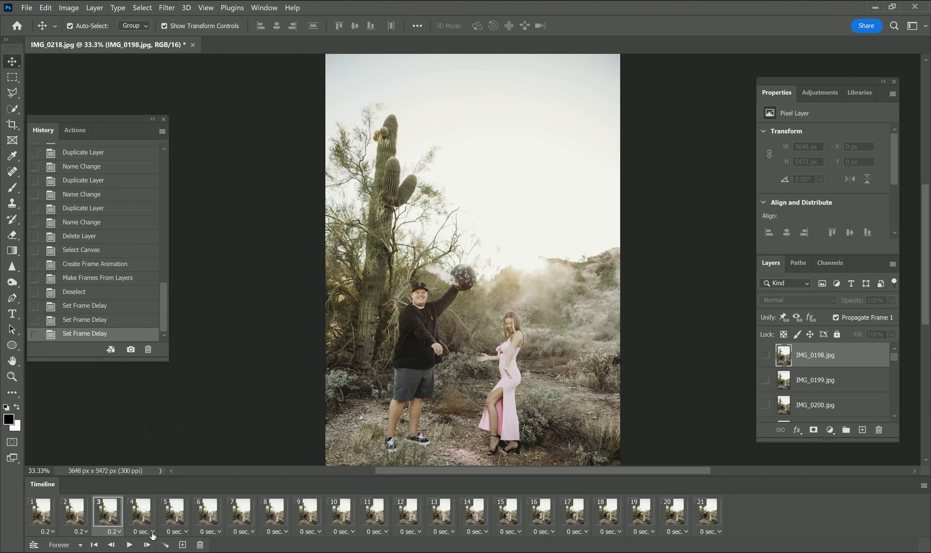
left_click(152, 532)
left_click(166, 434)
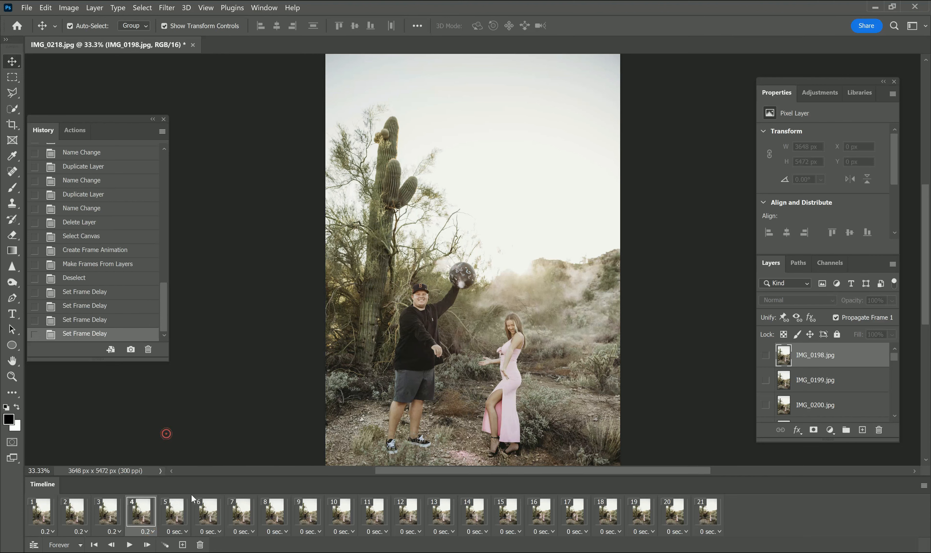
left_click(186, 531)
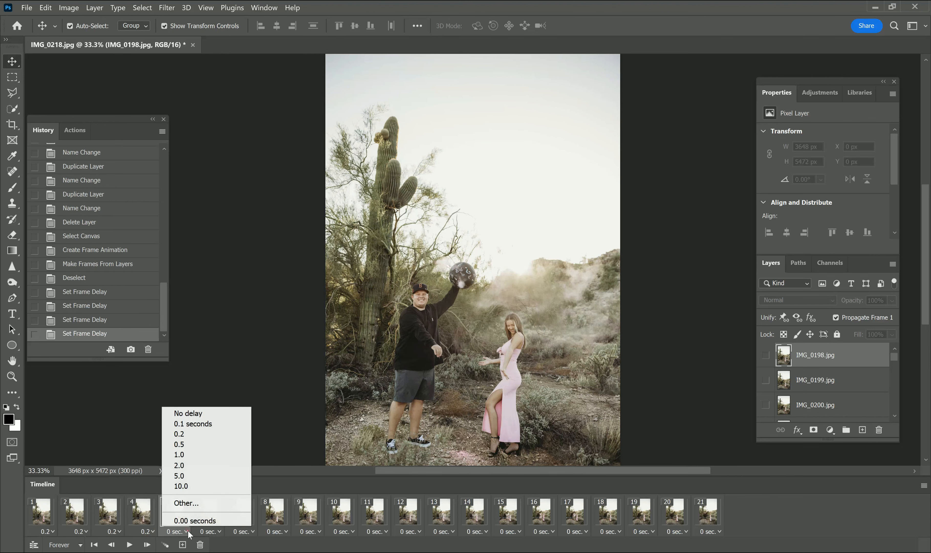
left_click(189, 435)
left_click(219, 531)
left_click(213, 434)
left_click(253, 531)
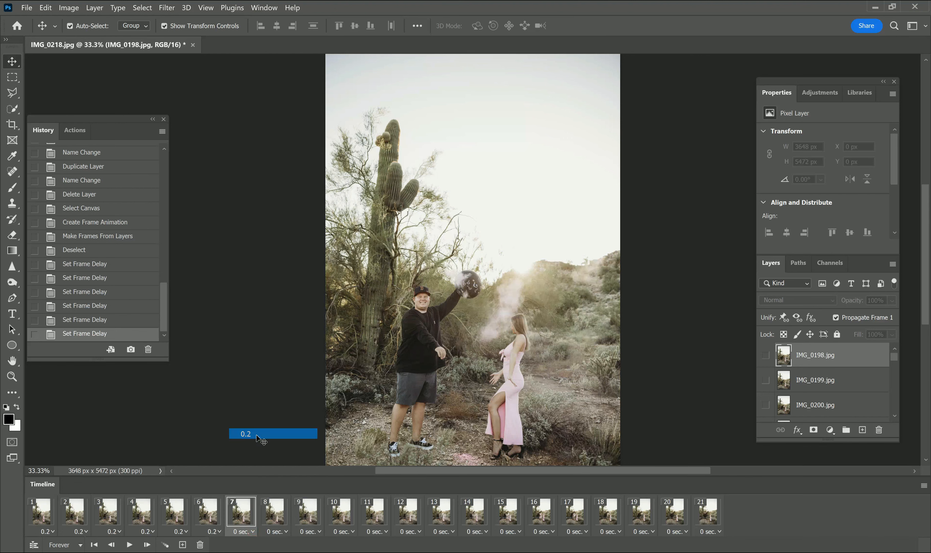
left_click(247, 434)
left_click(286, 532)
left_click(279, 434)
left_click(320, 531)
left_click(313, 434)
left_click(353, 532)
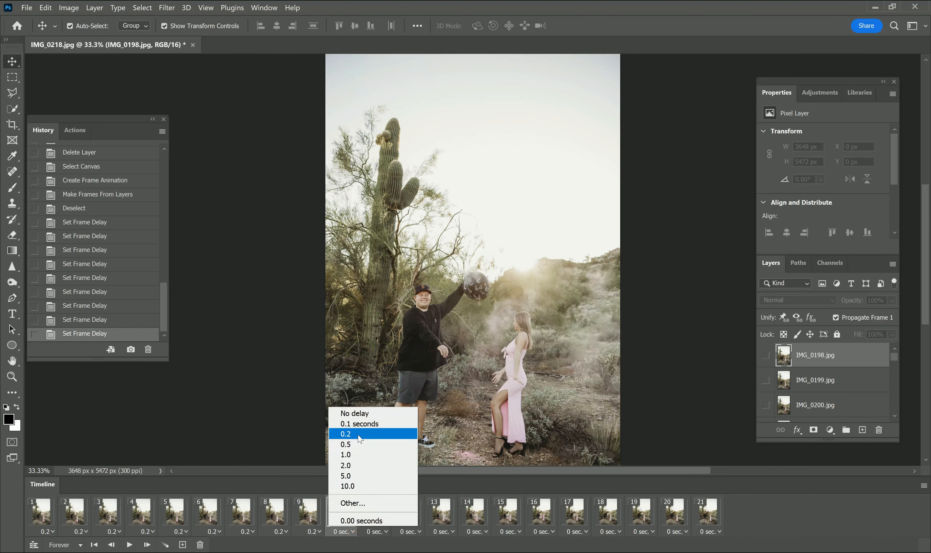
left_click(346, 434)
left_click(386, 531)
left_click(379, 434)
left_click(419, 532)
left_click(412, 434)
left_click(452, 532)
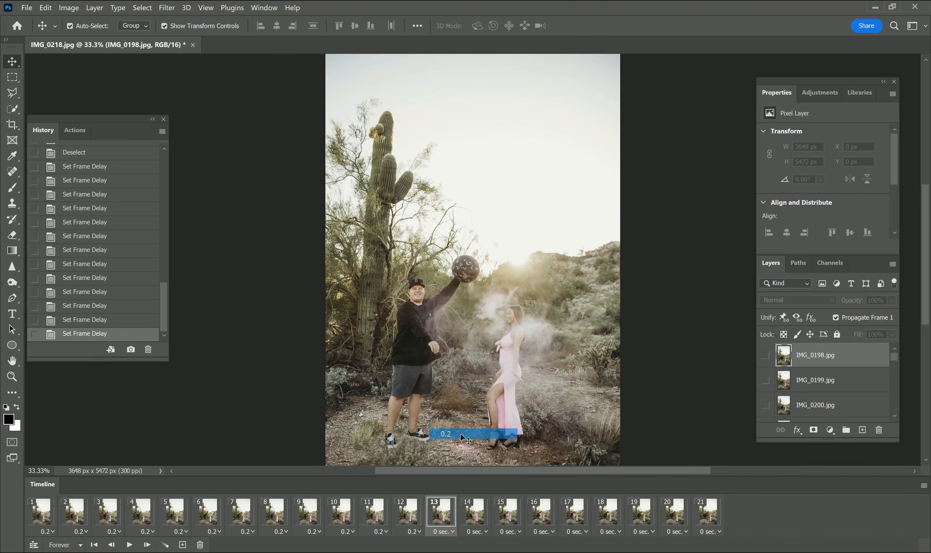
left_click(445, 434)
left_click(486, 532)
left_click(479, 434)
left_click(519, 531)
left_click(513, 435)
left_click(552, 532)
left_click(546, 434)
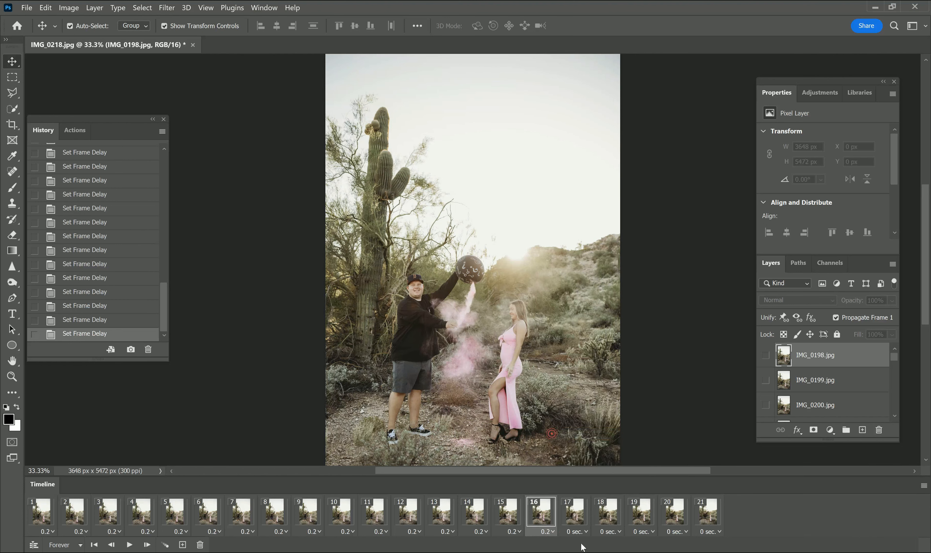
left_click(585, 532)
left_click(591, 436)
left_click(618, 532)
left_click(625, 434)
left_click(652, 532)
left_click(657, 434)
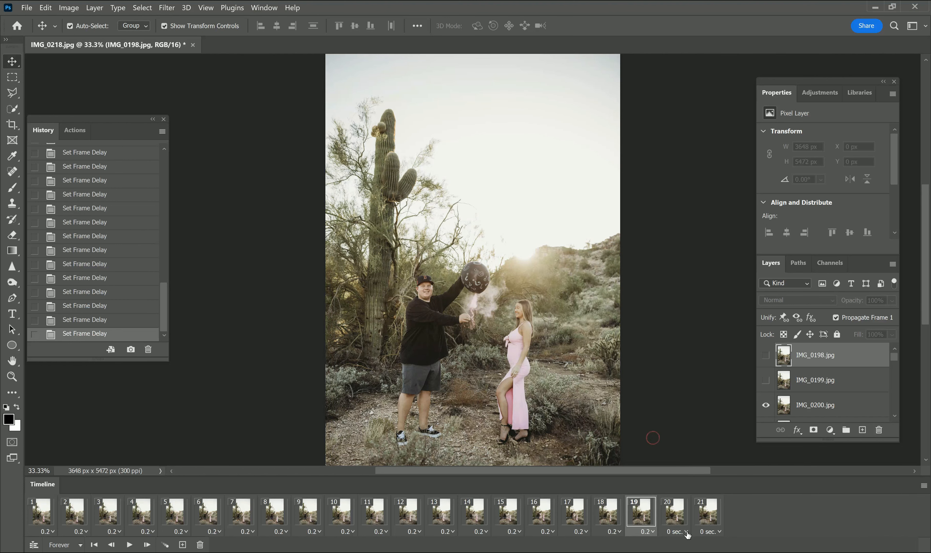
left_click(685, 532)
left_click(687, 436)
left_click(713, 531)
left_click(715, 435)
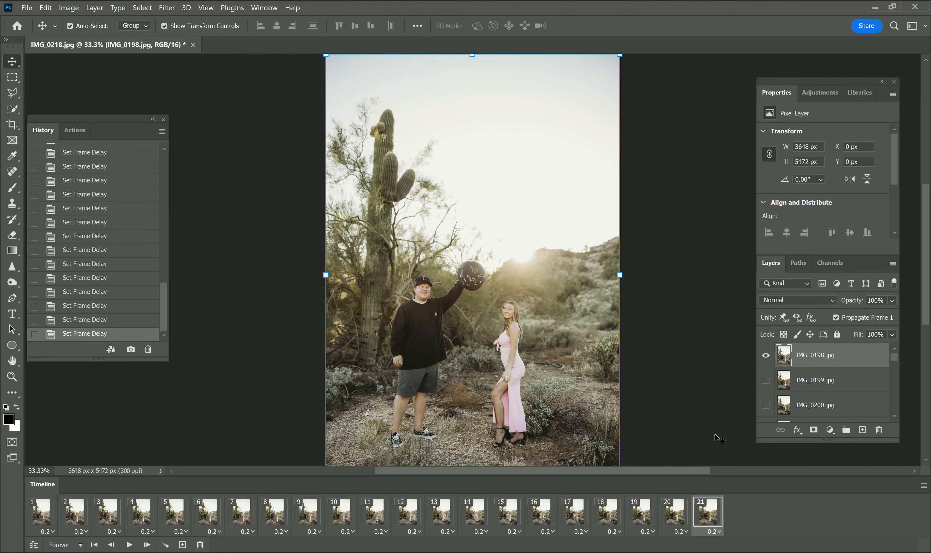
left_click(129, 544)
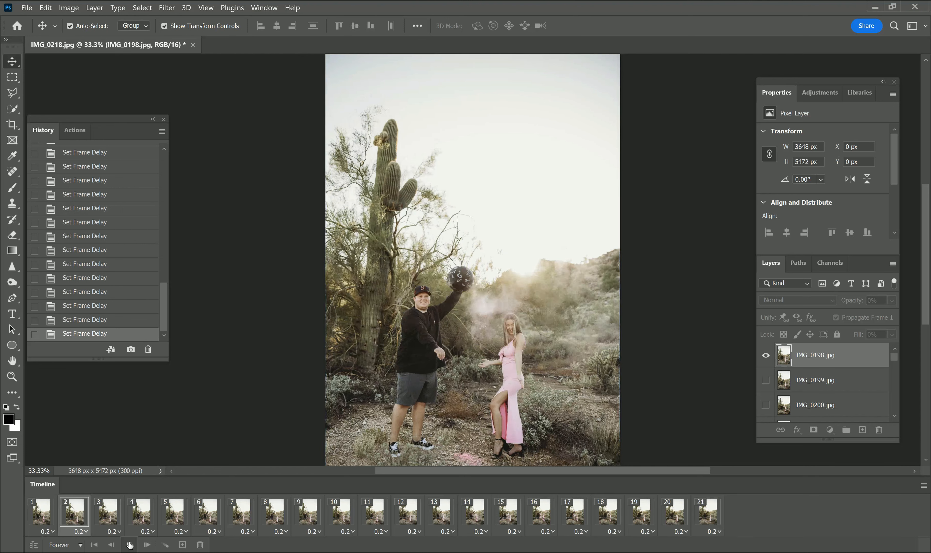
left_click(129, 544)
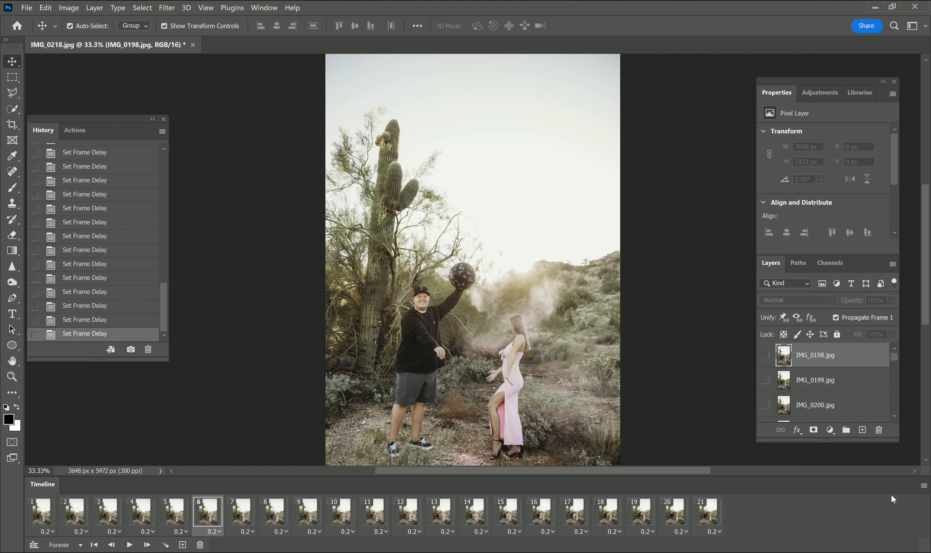
Step: Reverse the order of the animation frames and play the result to check it
left_click(922, 486)
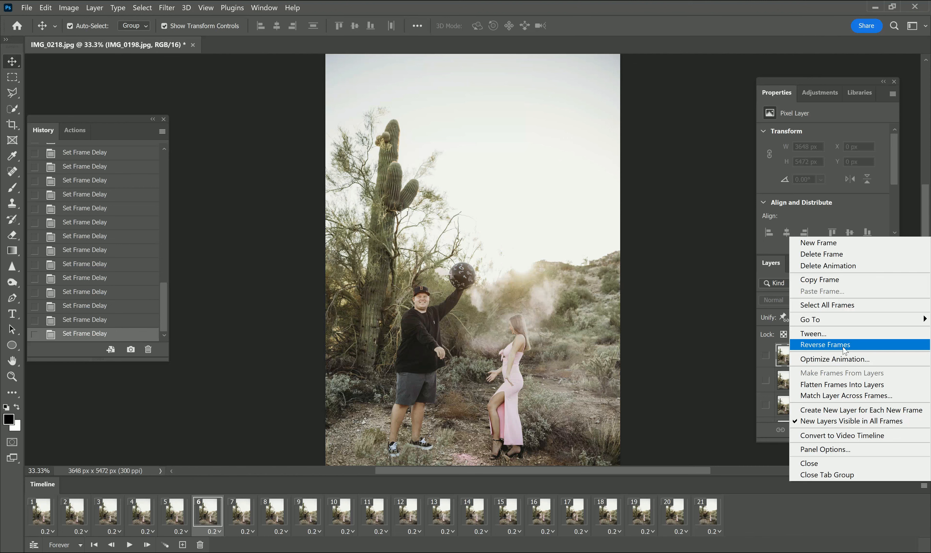
left_click(845, 345)
left_click(129, 544)
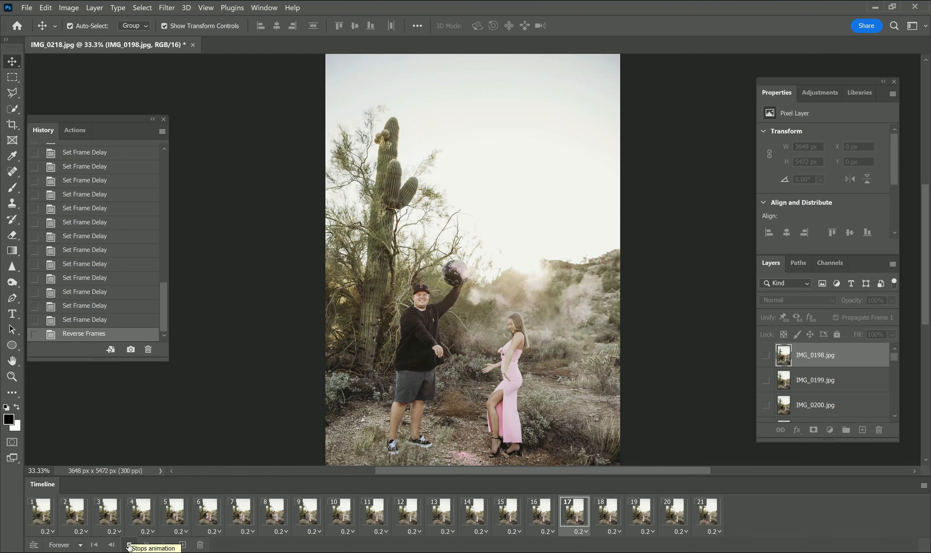
left_click(128, 544)
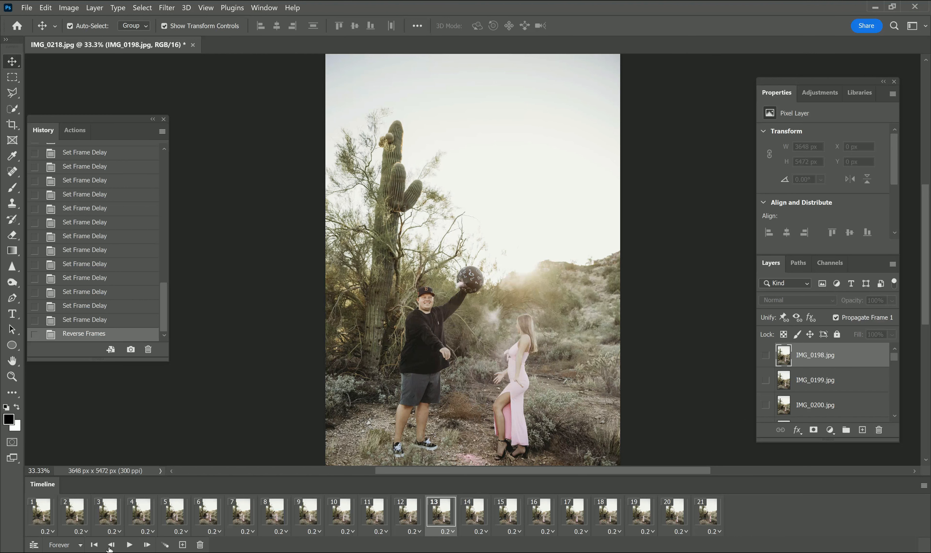
Step: Check the available looping options for the animation without changing the current choice
left_click(60, 546)
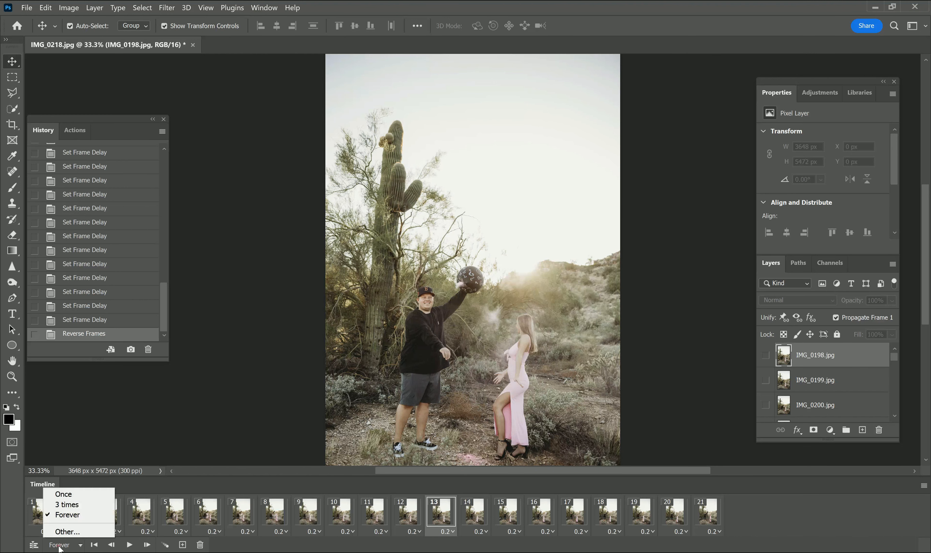
left_click(59, 546)
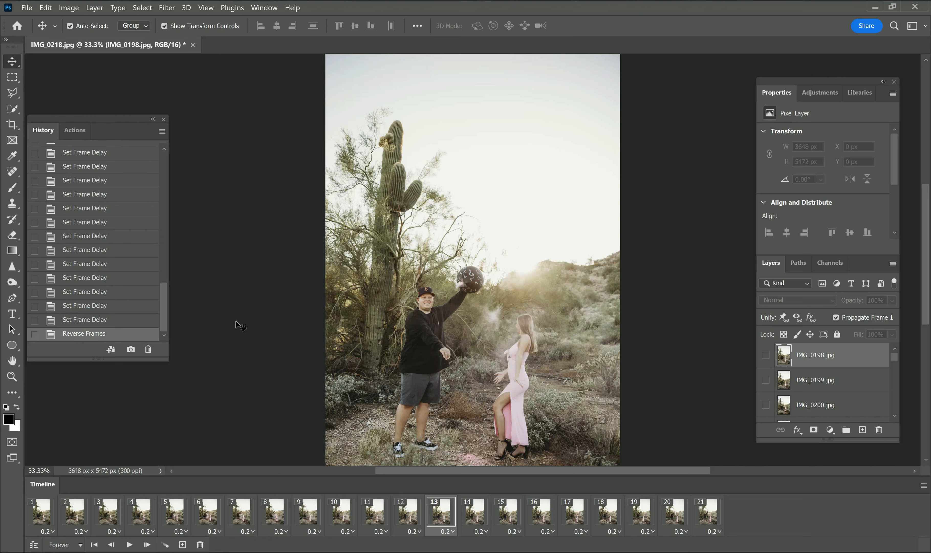
Step: Open the Save for Web (Legacy) export settings for the animation
left_click(27, 7)
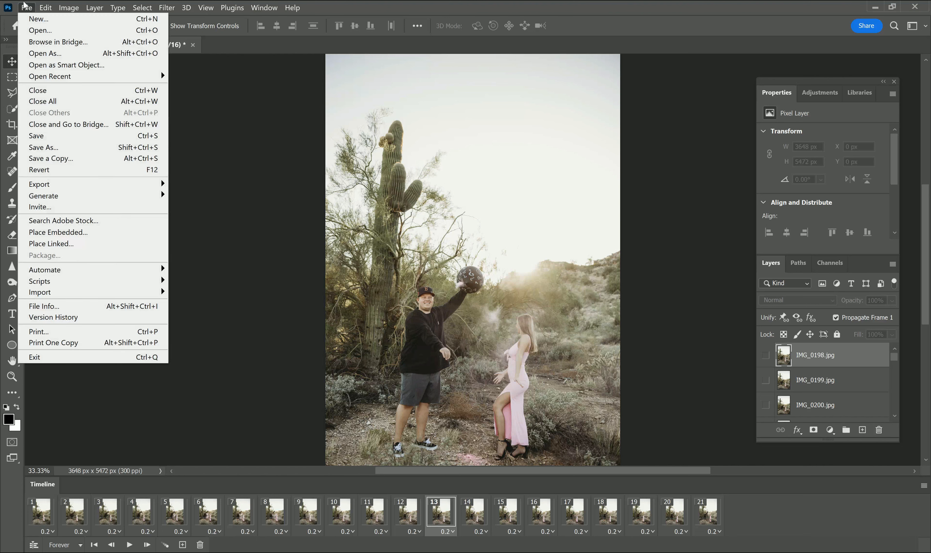
mouse_move(76, 187)
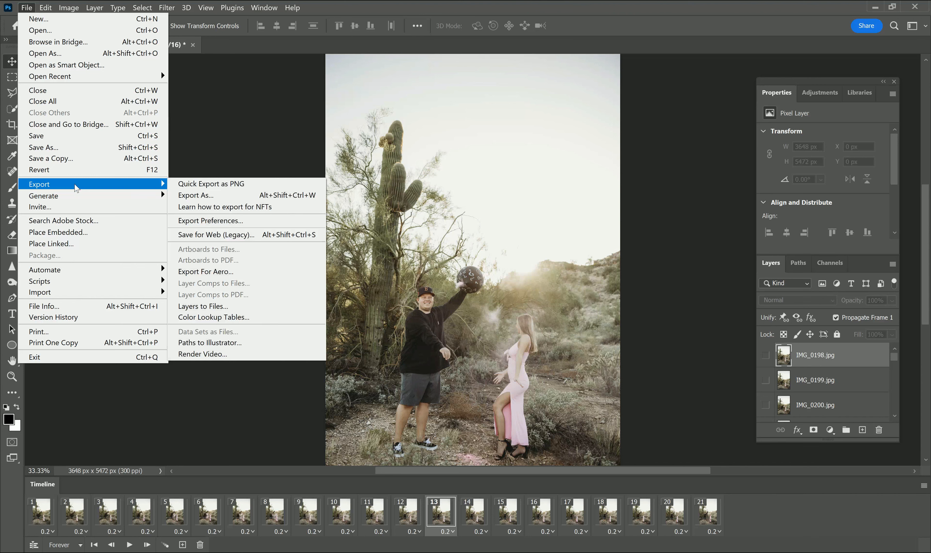
left_click(236, 238)
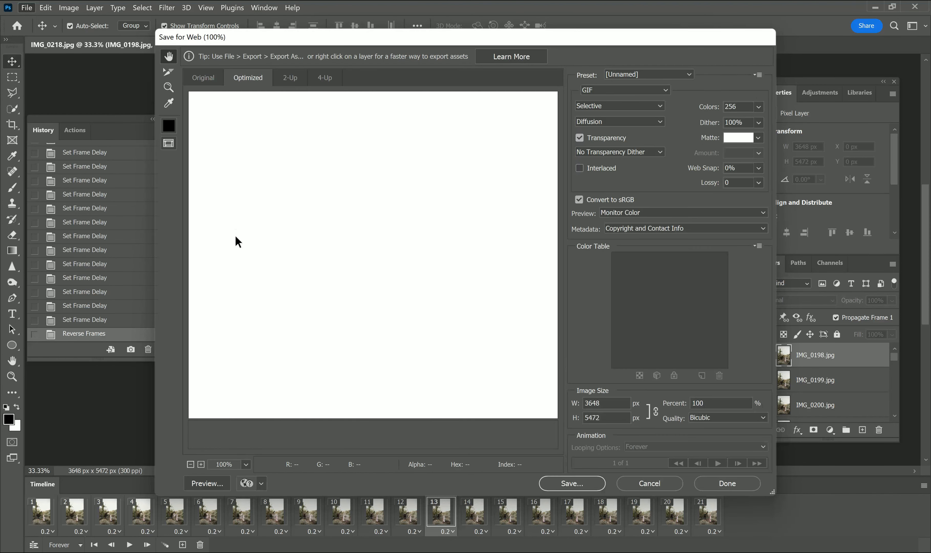